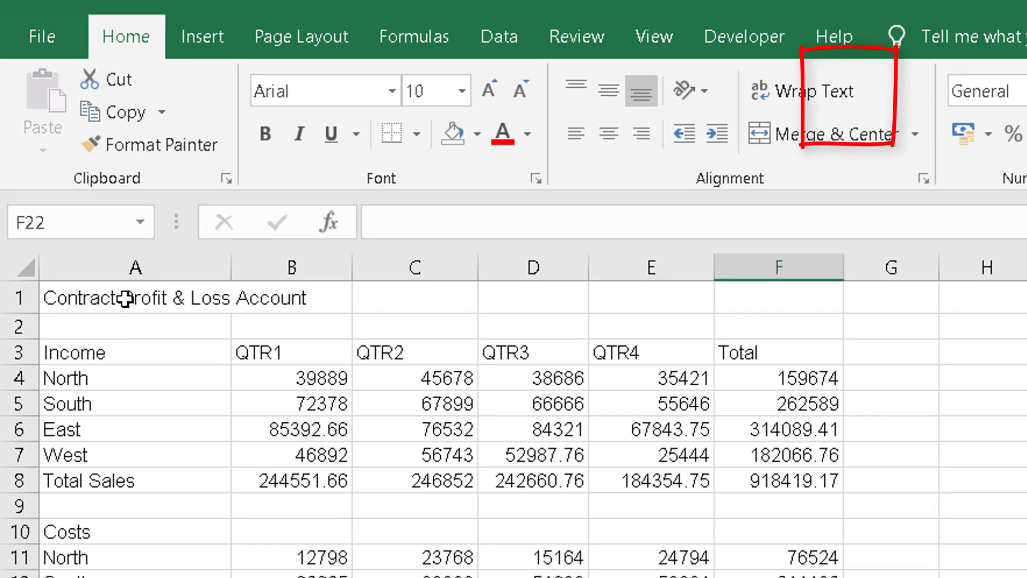
Step: Enlarge the title "Contract Profit & Loss Account" in cell A1 to font size 16
left_click(124, 299)
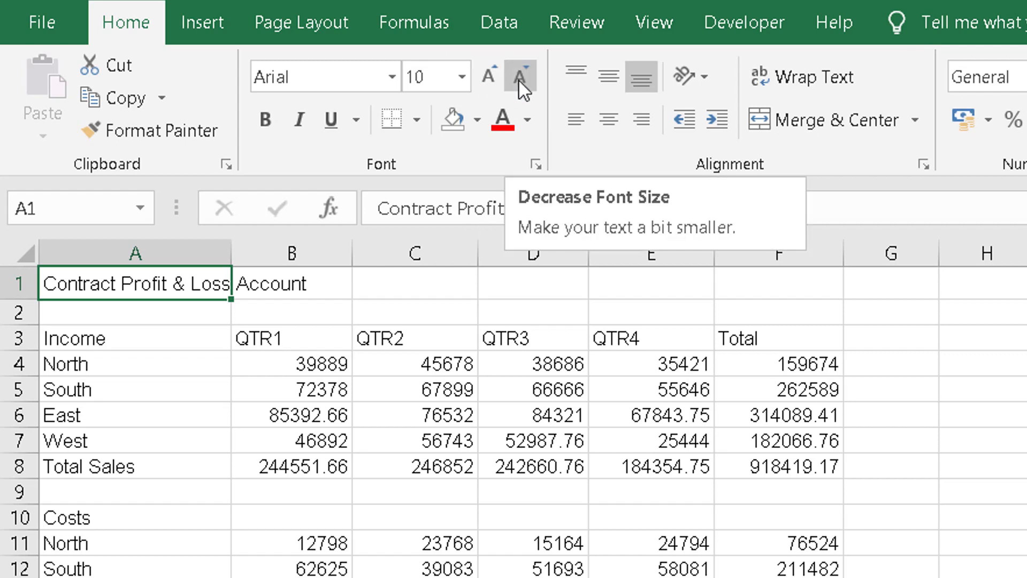
left_click(489, 78)
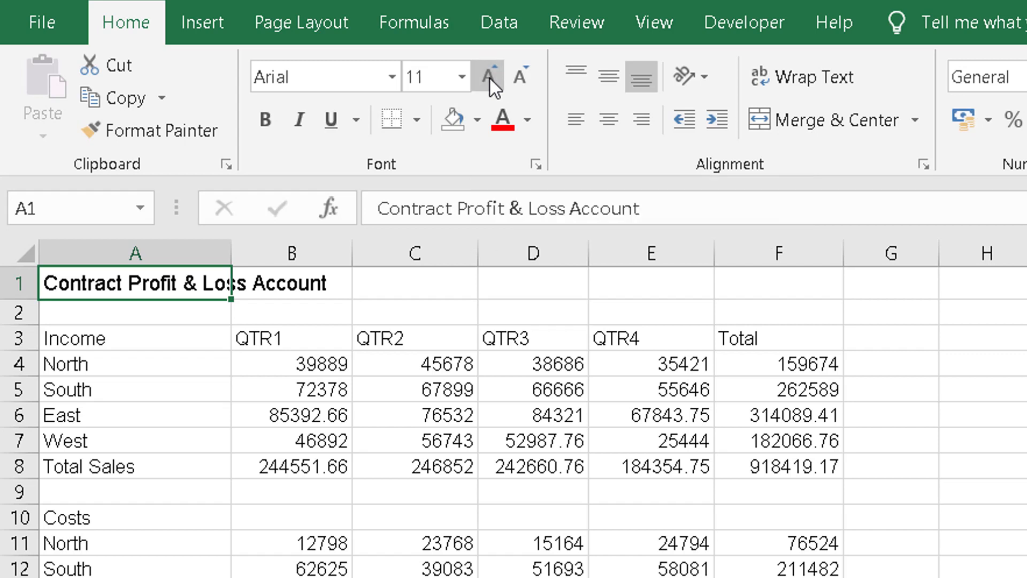
left_click(489, 79)
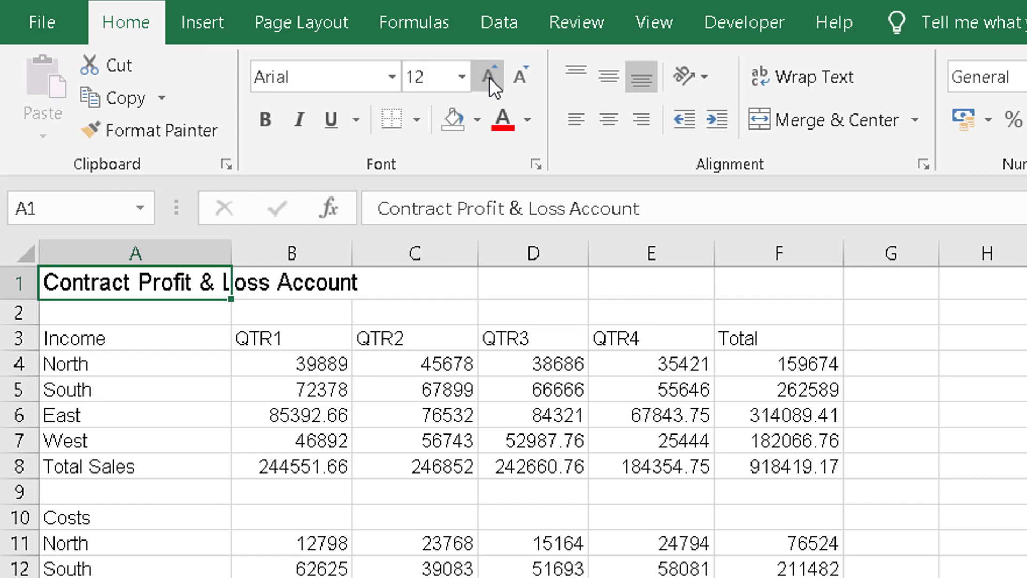
left_click(489, 78)
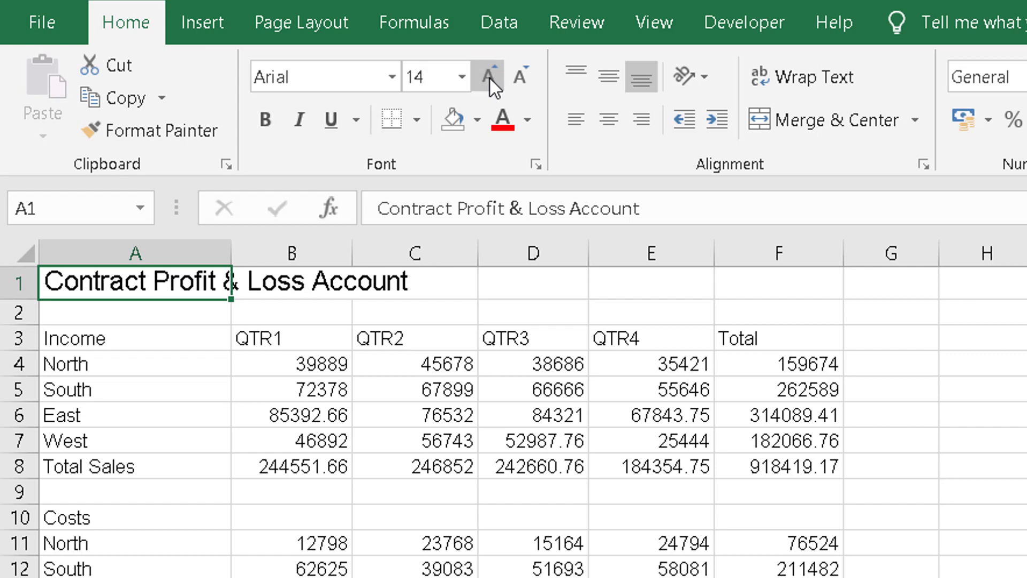
left_click(489, 78)
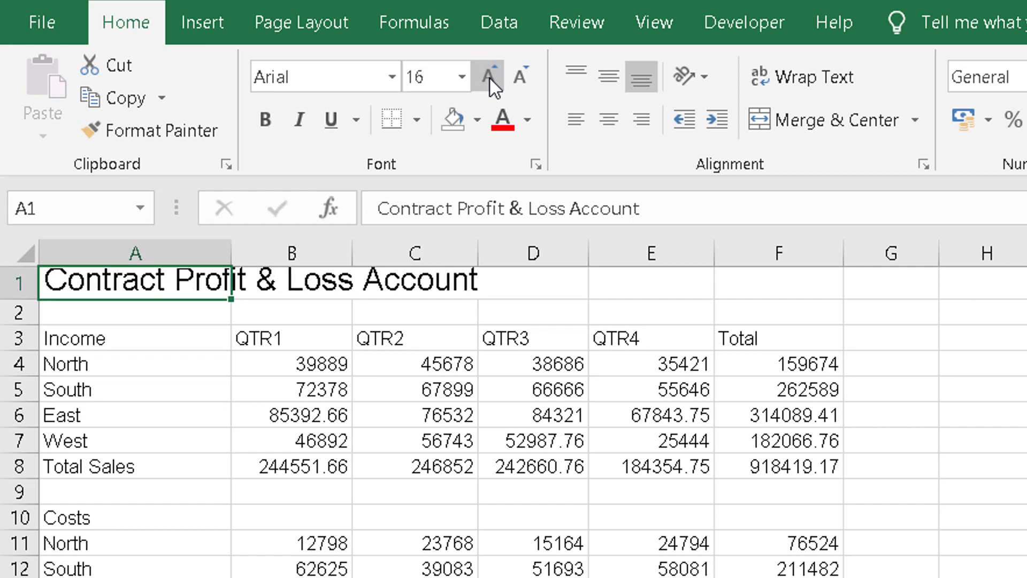
left_click(489, 78)
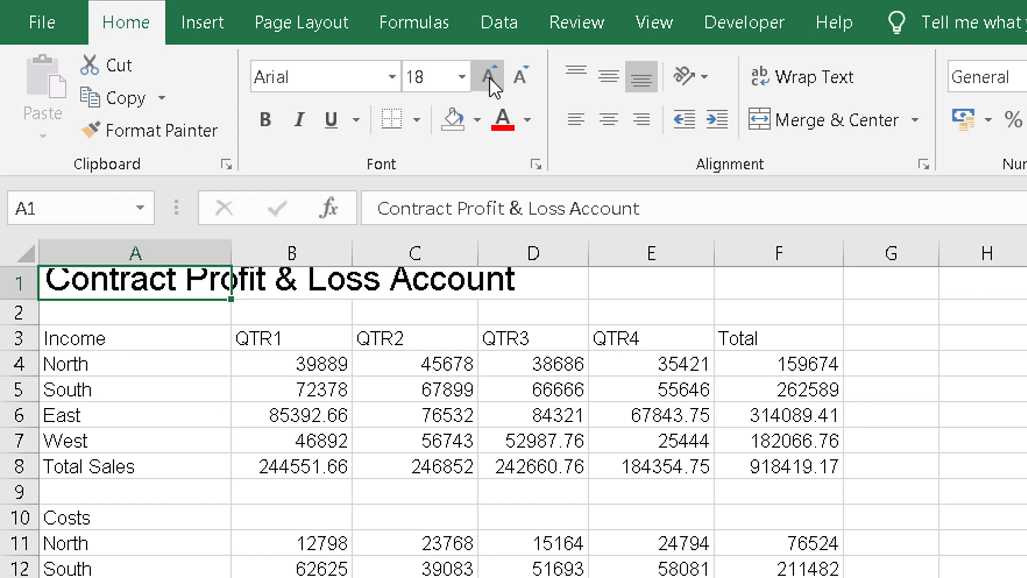
left_click(522, 79)
left_click(522, 78)
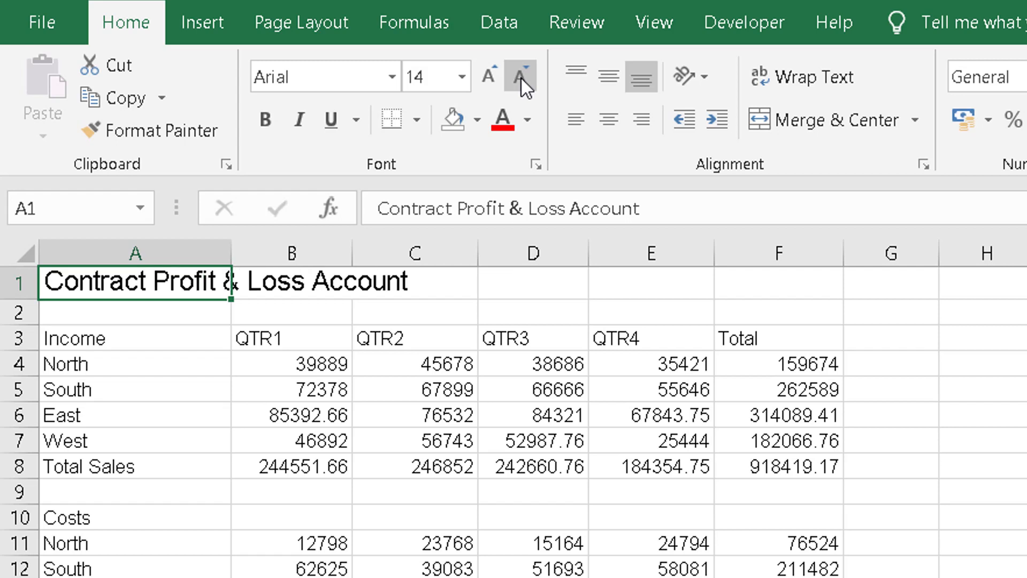
left_click(496, 86)
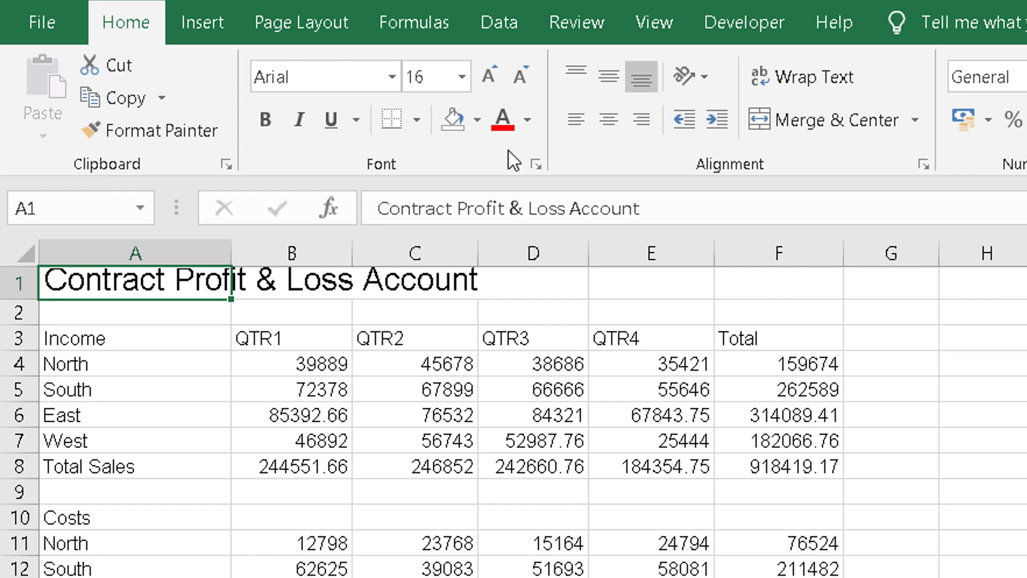
Step: Colour the title in cell A1 with the standard Blue font colour and make it bold
left_click(502, 118)
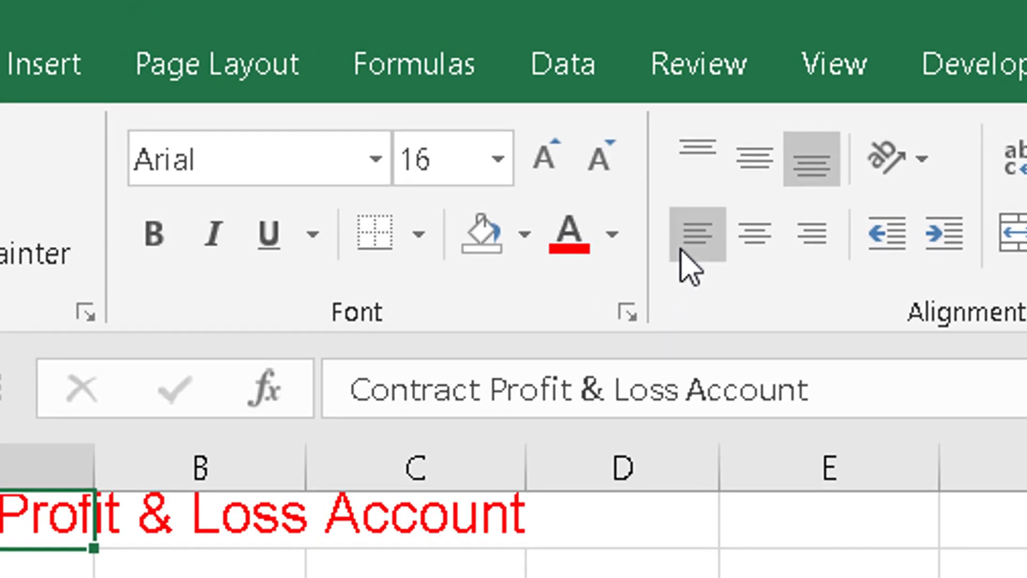
left_click(614, 234)
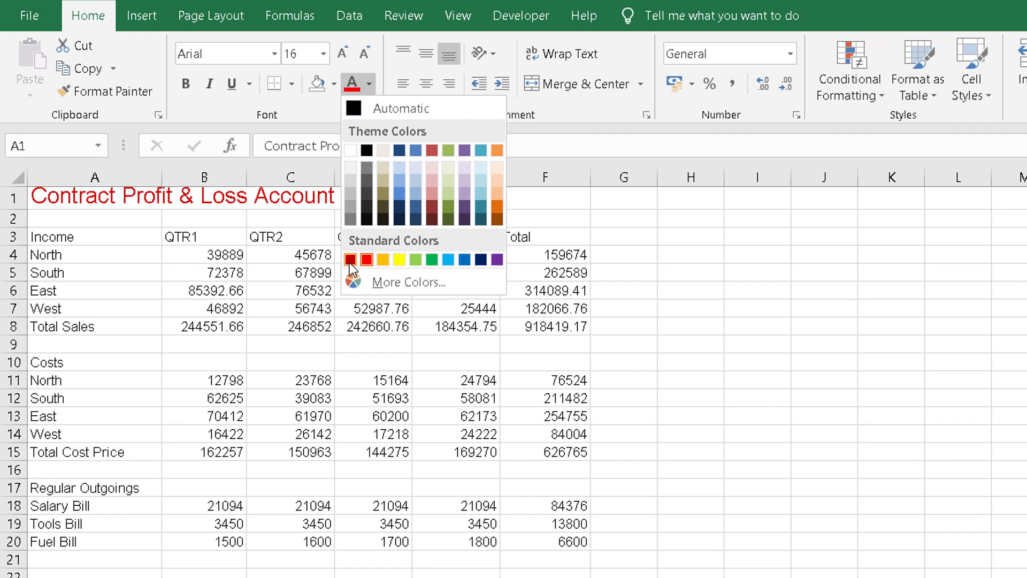
left_click(464, 260)
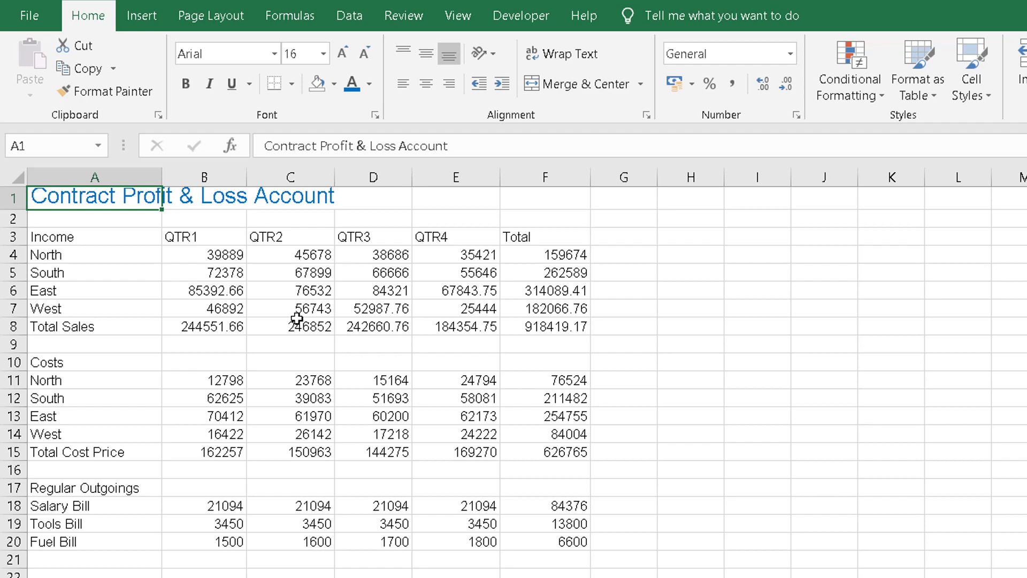
left_click(185, 84)
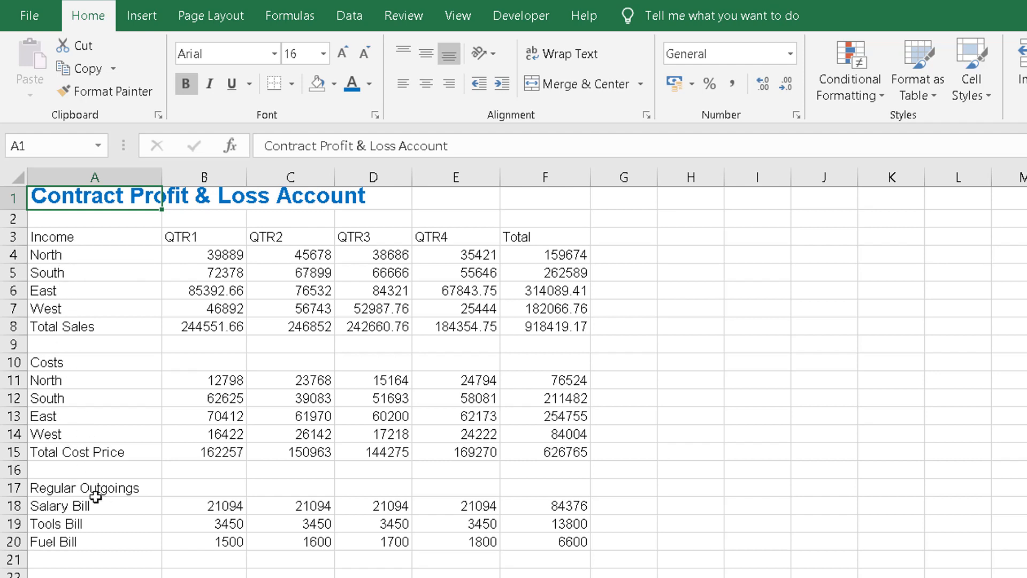
Step: Right-align the row labels in A3:A20, from Income down to Fuel Bill, and make them bold
left_click_drag(105, 238, 103, 539)
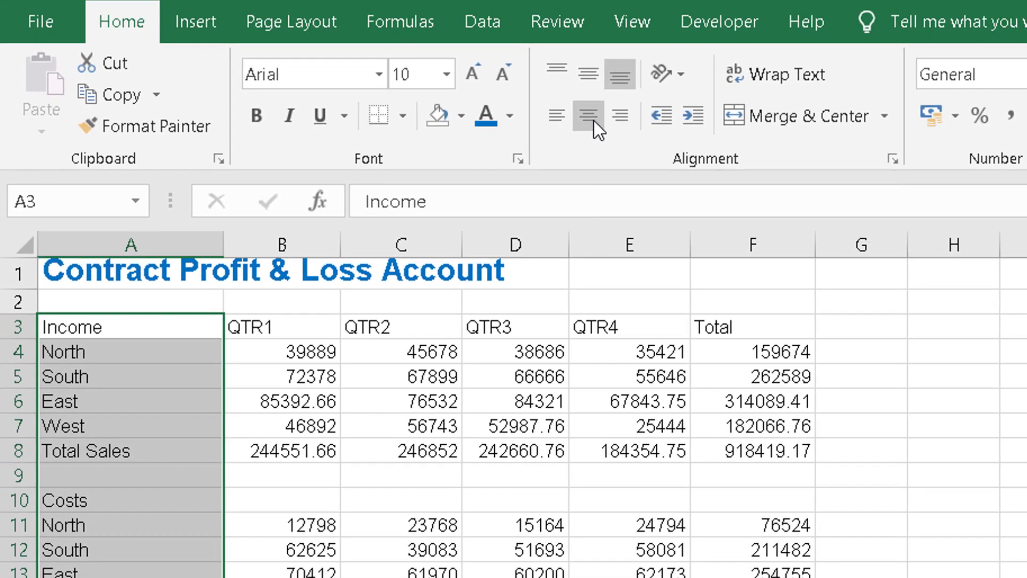
left_click(593, 120)
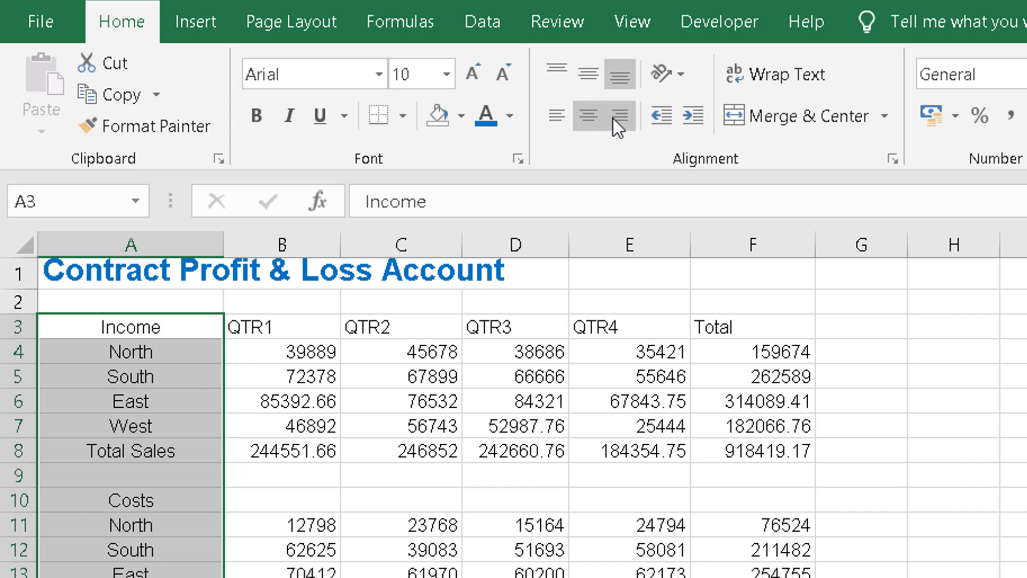
left_click(619, 117)
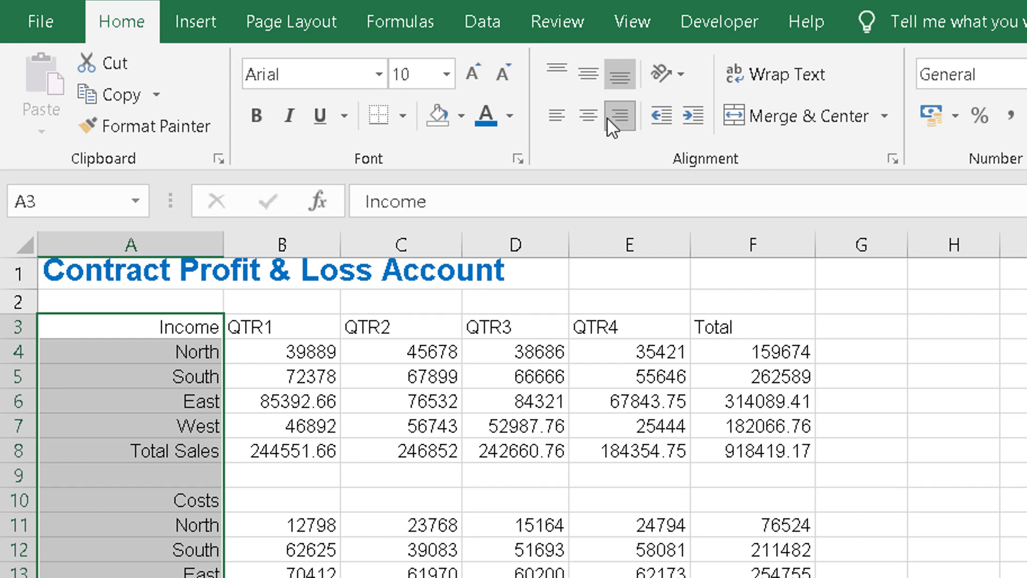
left_click(588, 117)
left_click(554, 118)
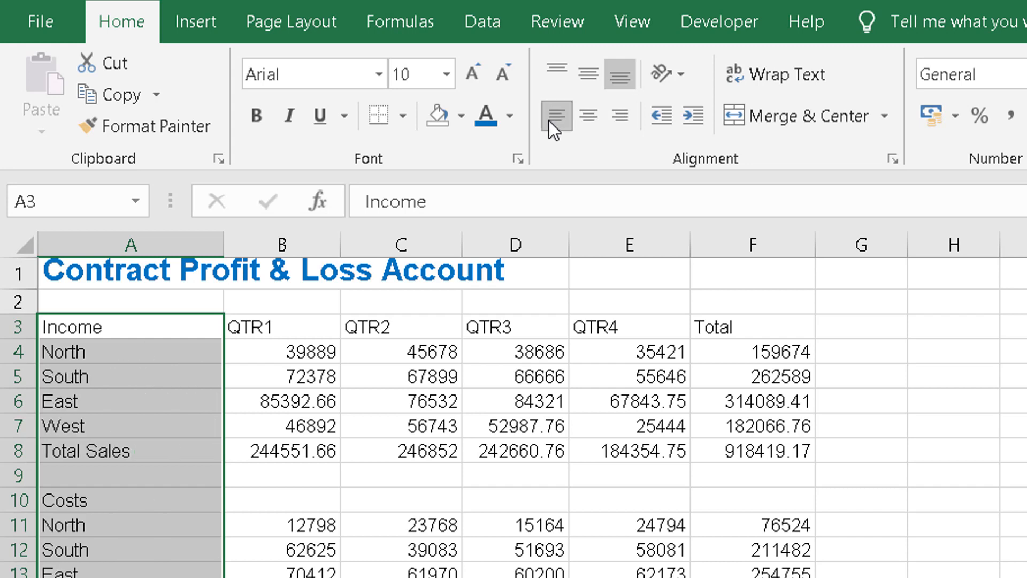
left_click(587, 120)
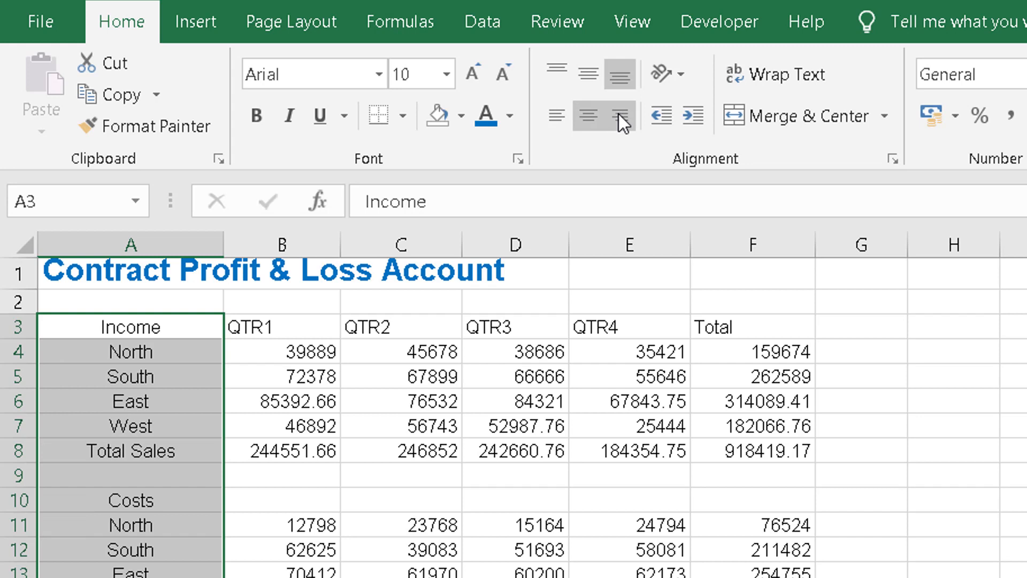
left_click(618, 113)
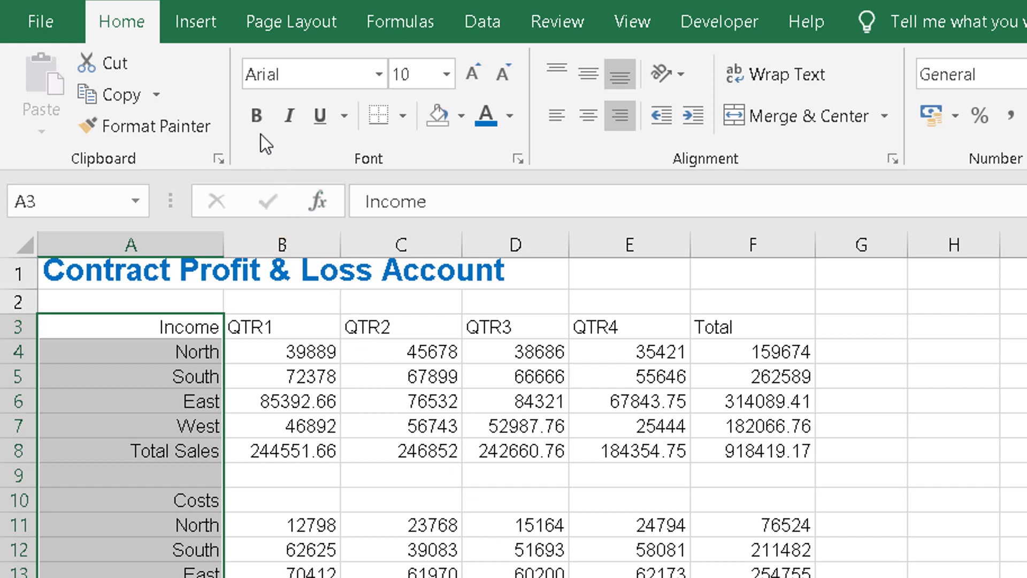
left_click(257, 115)
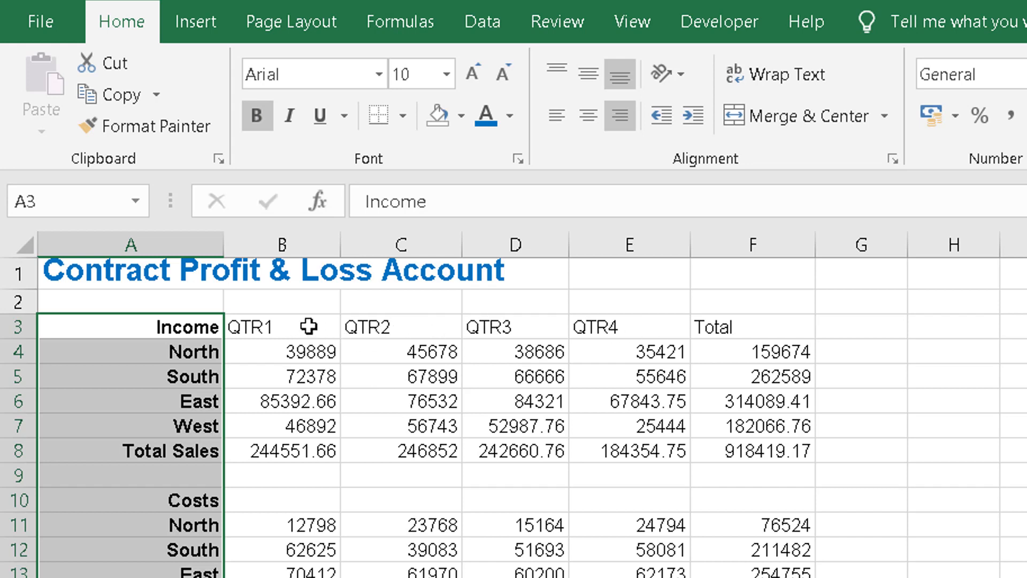
Step: Make the column headings QTR1 to Total in B3:F3 bold
left_click_drag(308, 326, 770, 322)
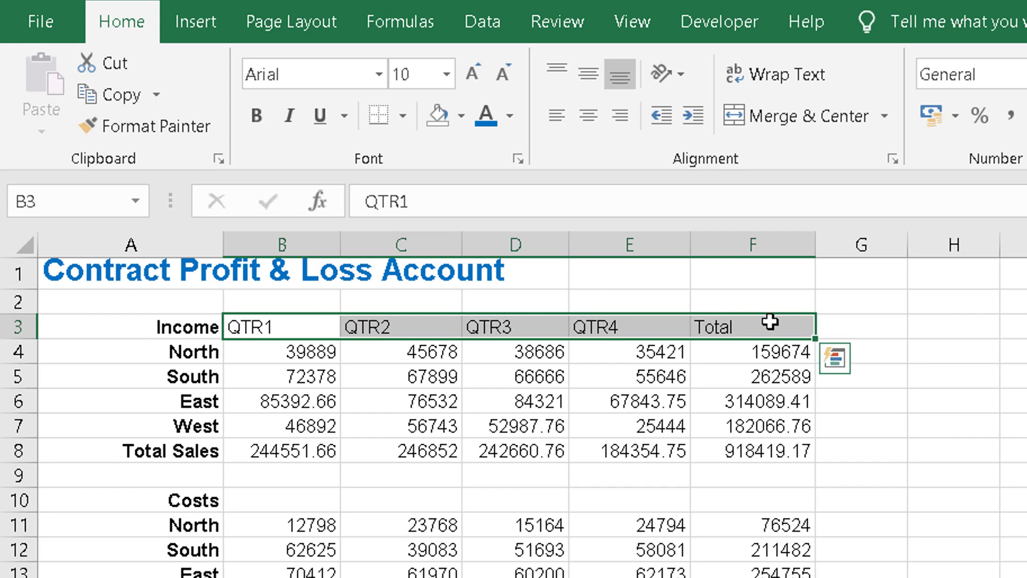
left_click(261, 120)
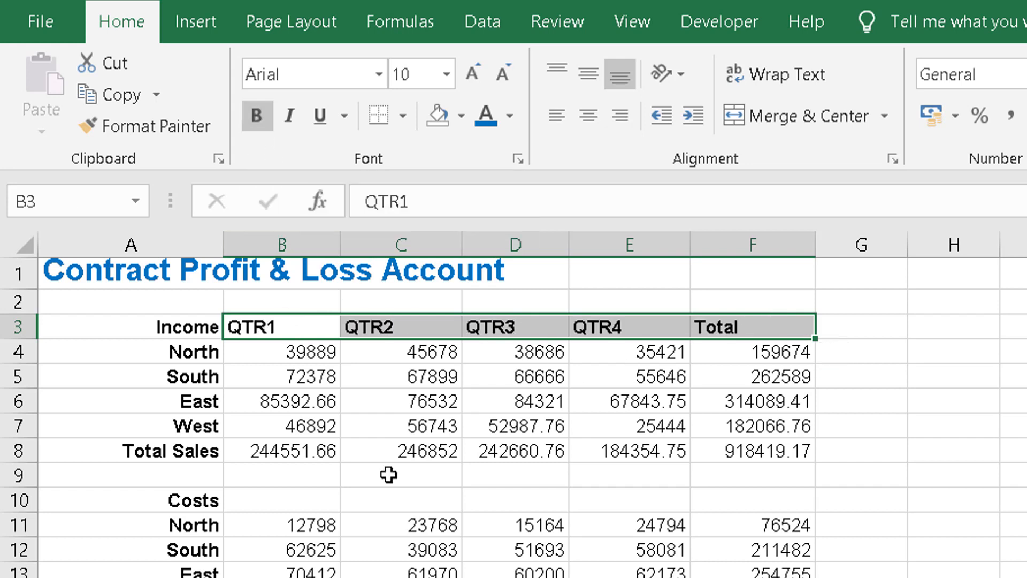
left_click(609, 516)
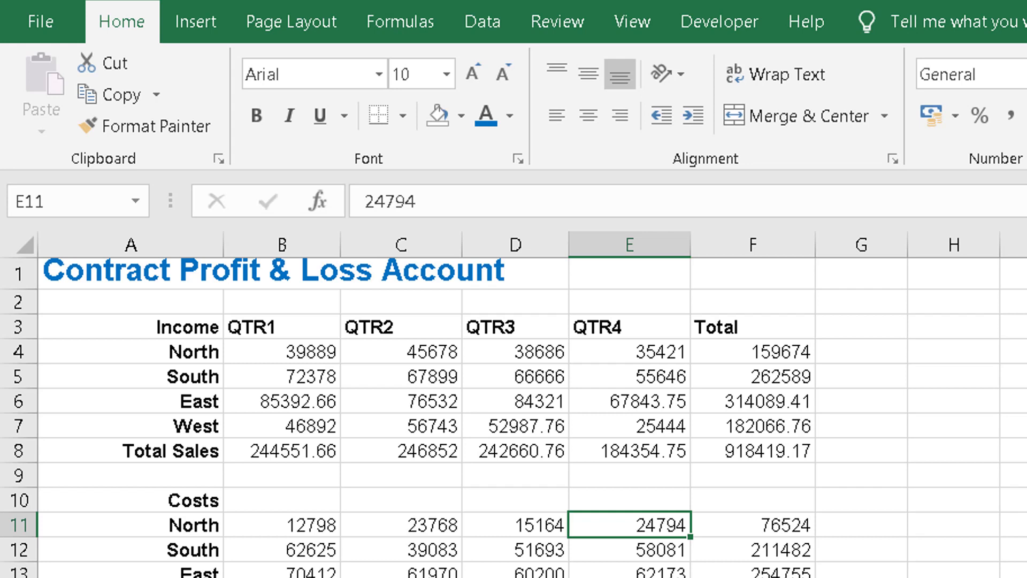
Step: Give the headings in B3:F3 a standard Dark Blue fill and a white font colour
left_click(286, 327)
left_click_drag(286, 328, 751, 327)
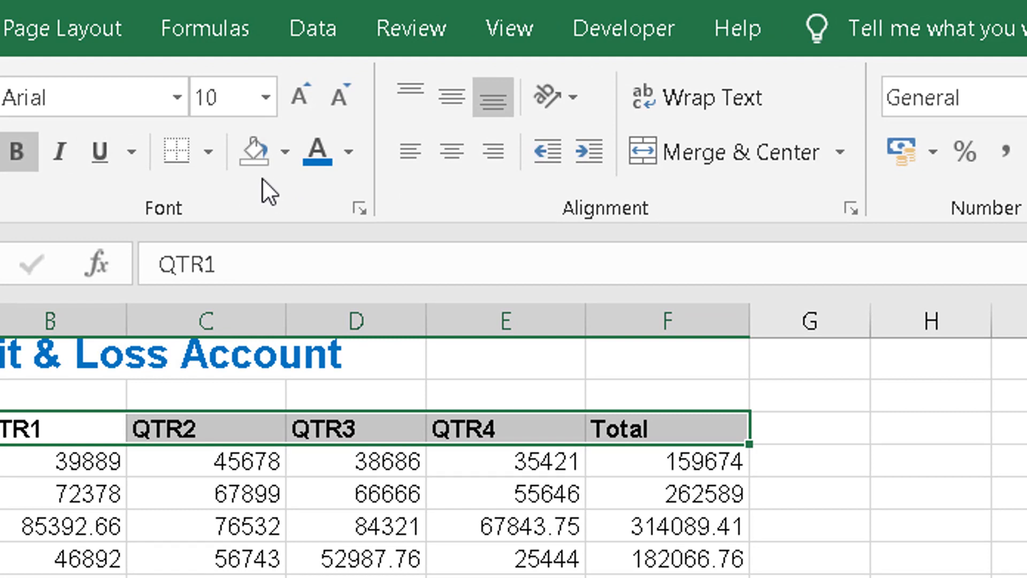
left_click(286, 152)
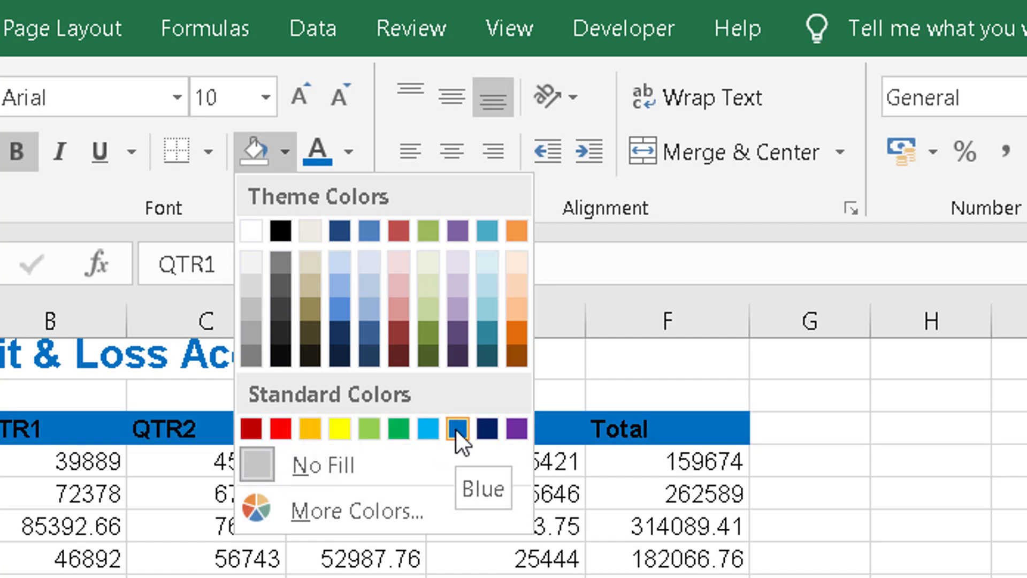
left_click(486, 428)
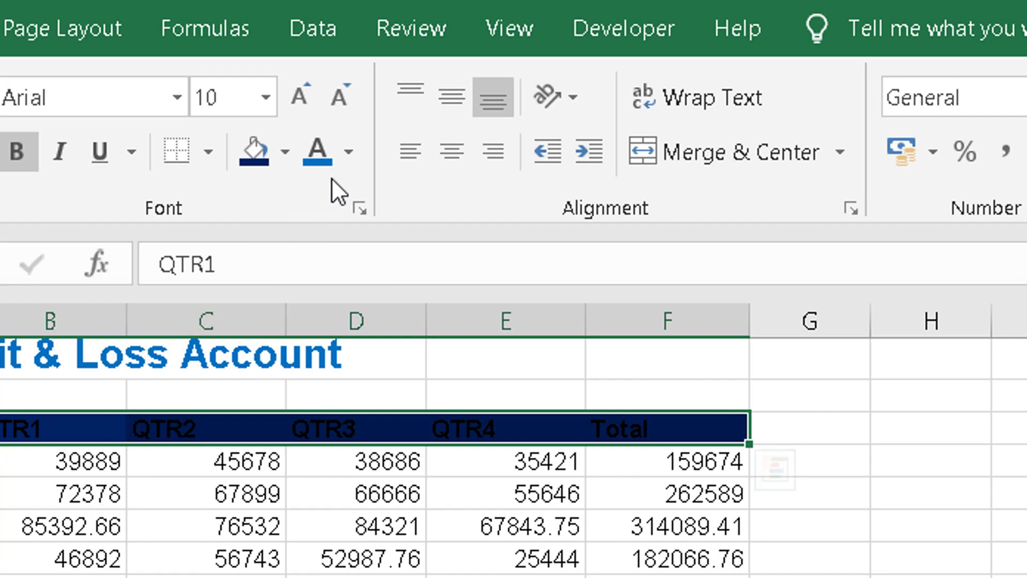
left_click(349, 152)
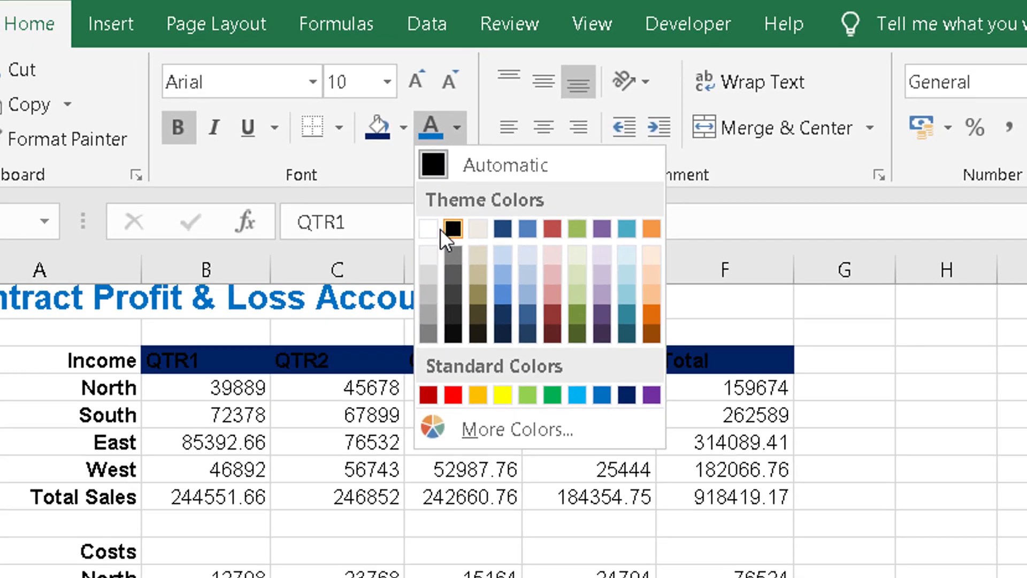
left_click(391, 502)
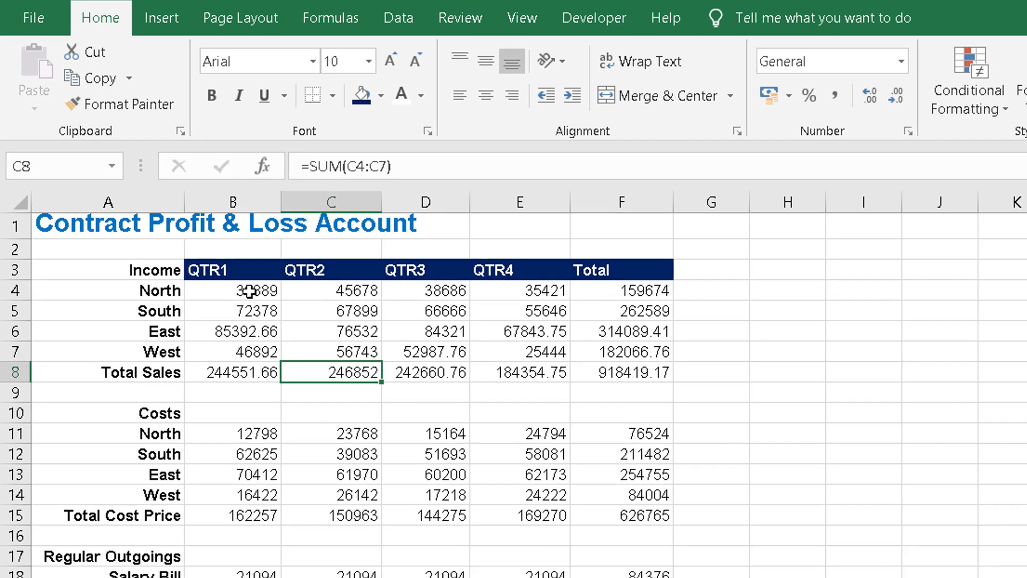
Step: Apply the Currency number format to all figures in B4:F20
left_click_drag(249, 291, 631, 498)
left_click_drag(567, 450, 576, 556)
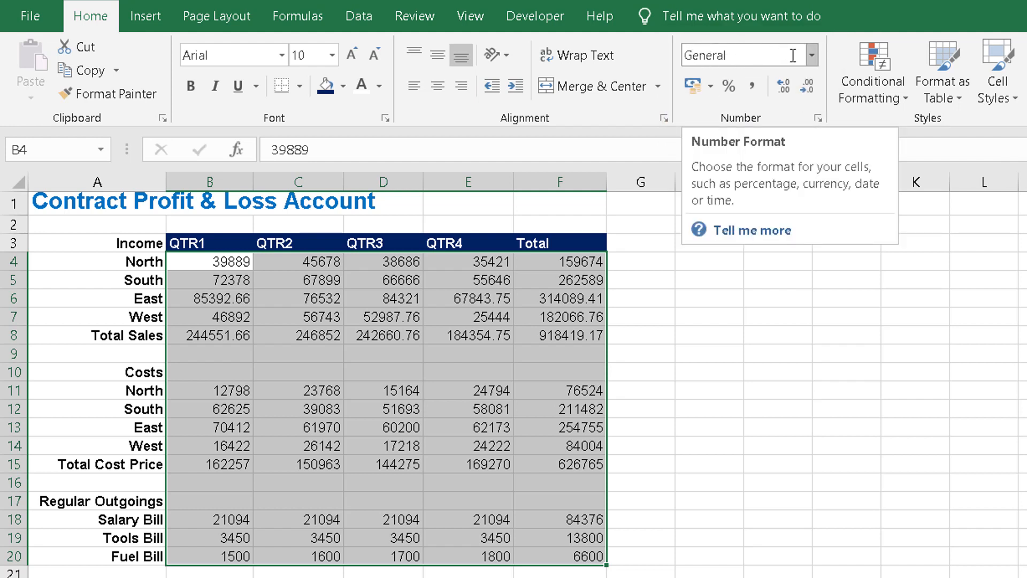
left_click(814, 54)
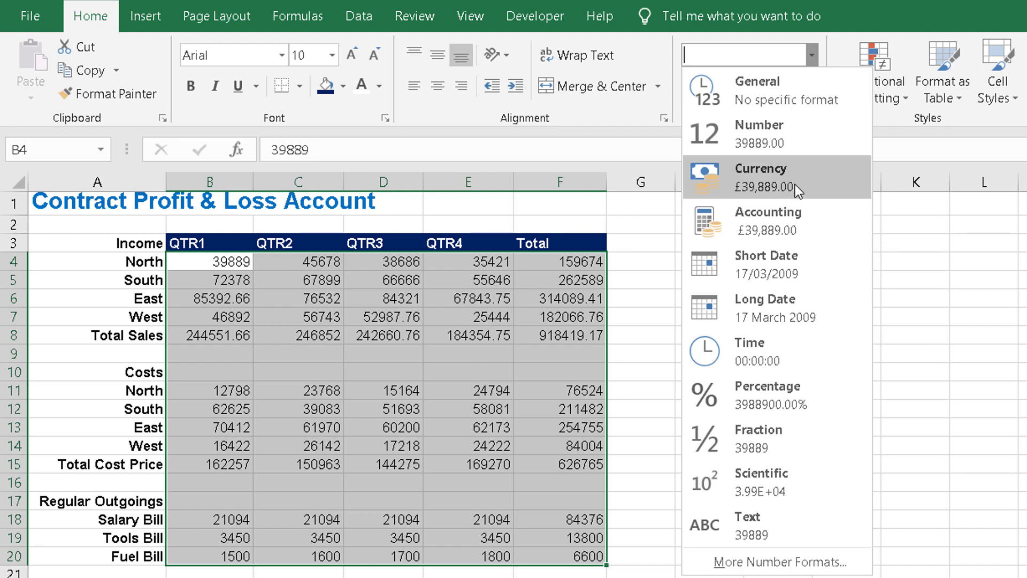
left_click(757, 180)
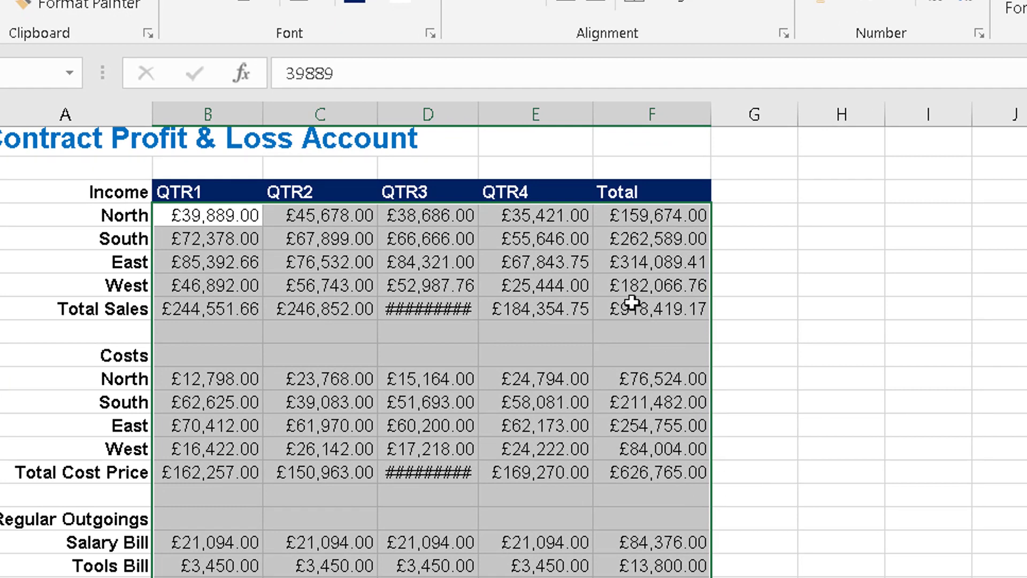
left_click(573, 340)
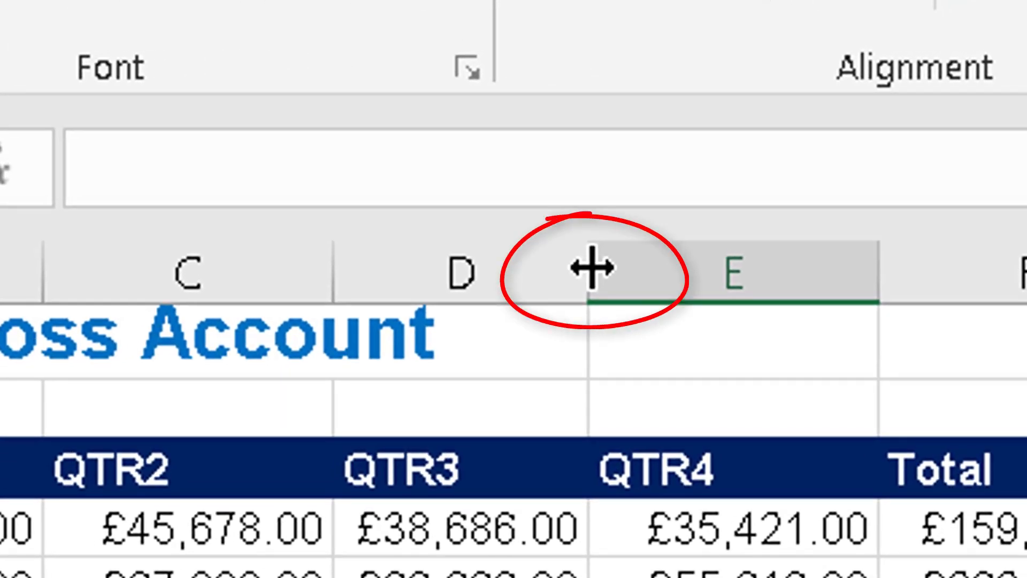
Step: Widen column D to about 14 so its totals fit, and make column A slightly wider
mouse_move(591, 268)
left_mouse_down()
mouse_move(635, 246)
mouse_move(729, 248)
mouse_move(678, 275)
left_mouse_up()
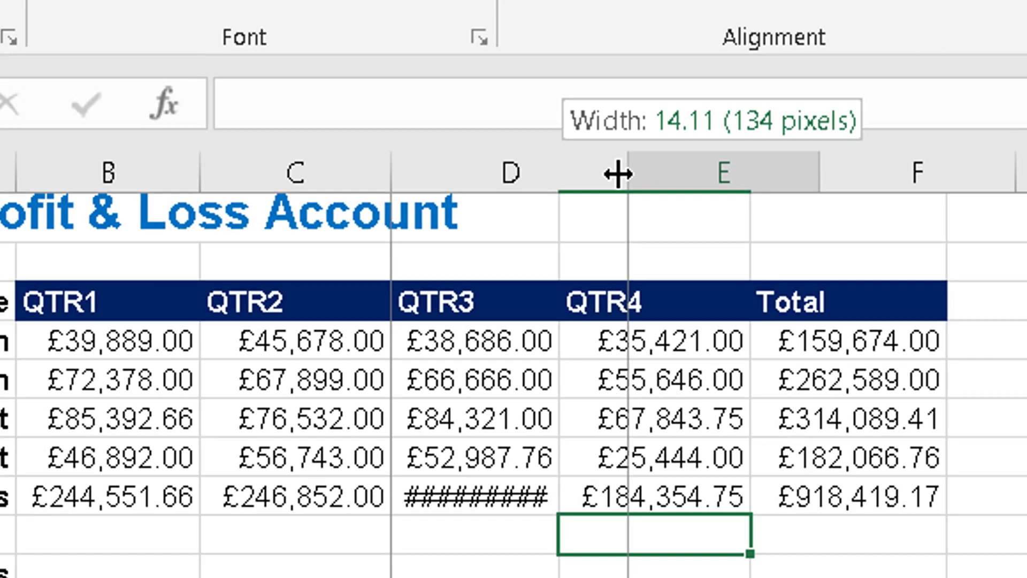
mouse_move(618, 173)
left_mouse_down()
mouse_move(535, 178)
mouse_move(631, 184)
left_mouse_up()
left_click_drag(580, 101, 579, 101)
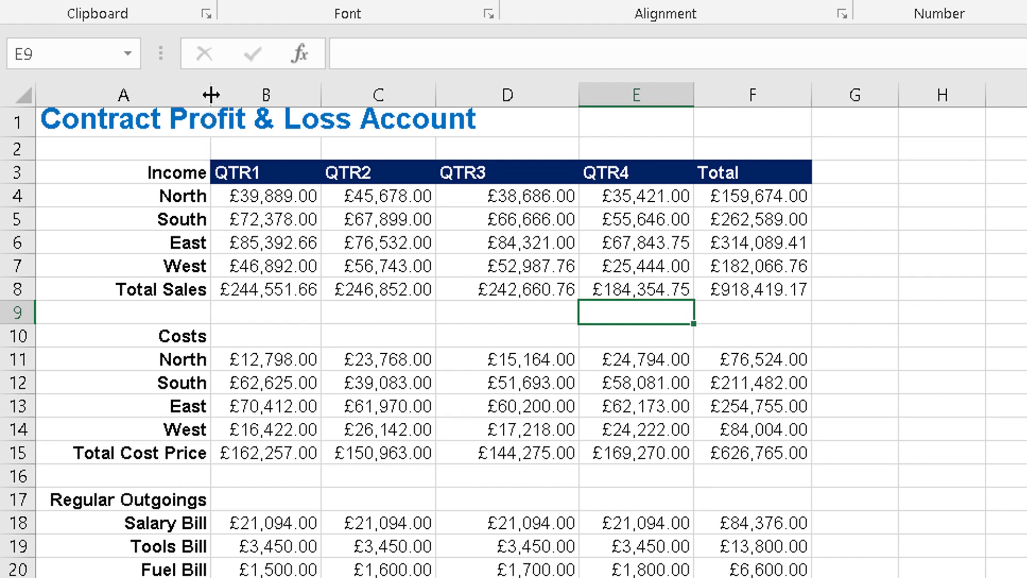
left_click_drag(211, 94, 248, 95)
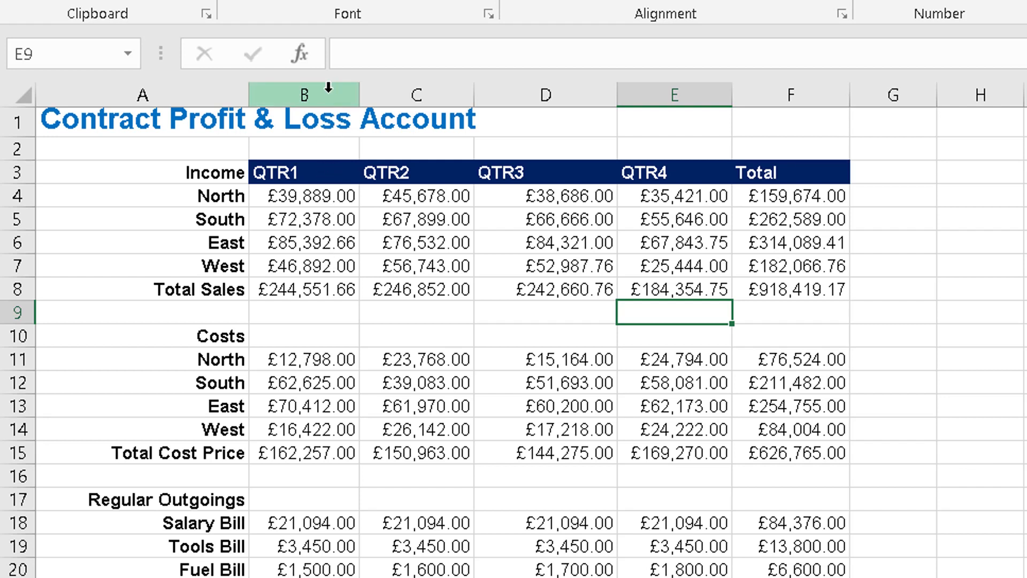
Step: Widen columns B to F together to one equal width, slightly wider than column D, and make row 1 about twice as tall
left_click_drag(325, 91, 790, 95)
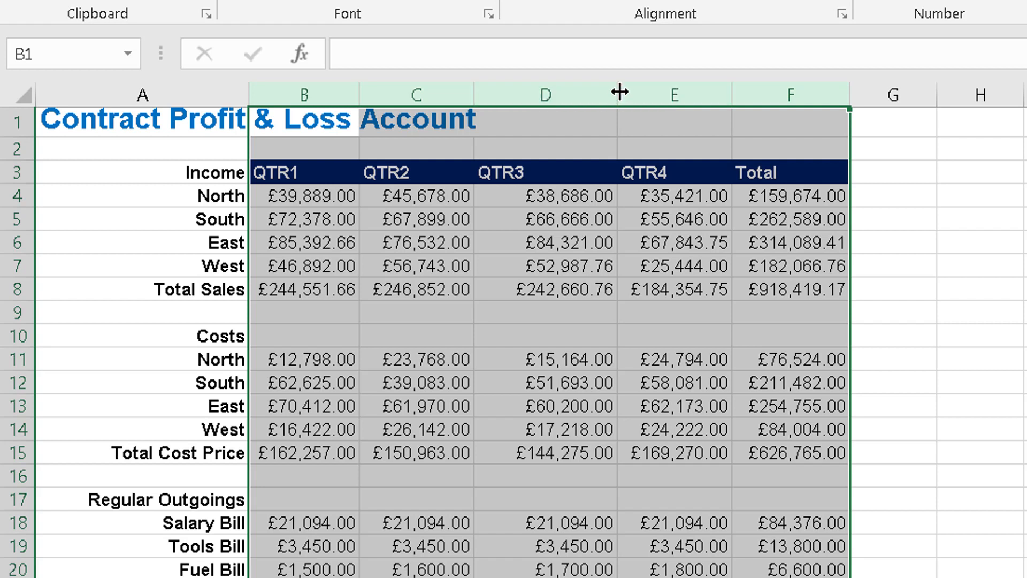
mouse_move(619, 92)
left_mouse_down()
mouse_move(637, 87)
mouse_move(618, 88)
mouse_move(625, 95)
left_mouse_up()
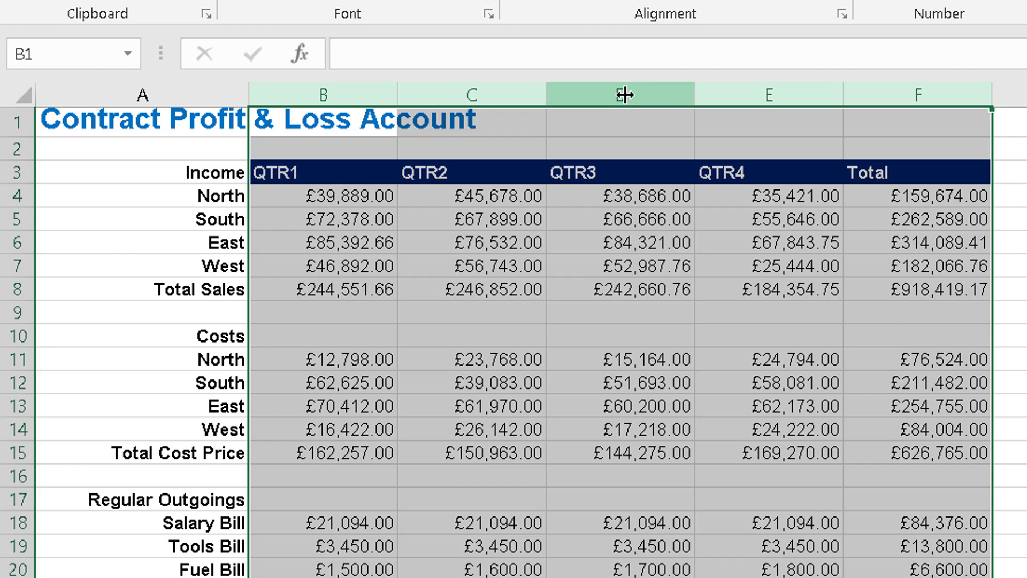
left_click(620, 242)
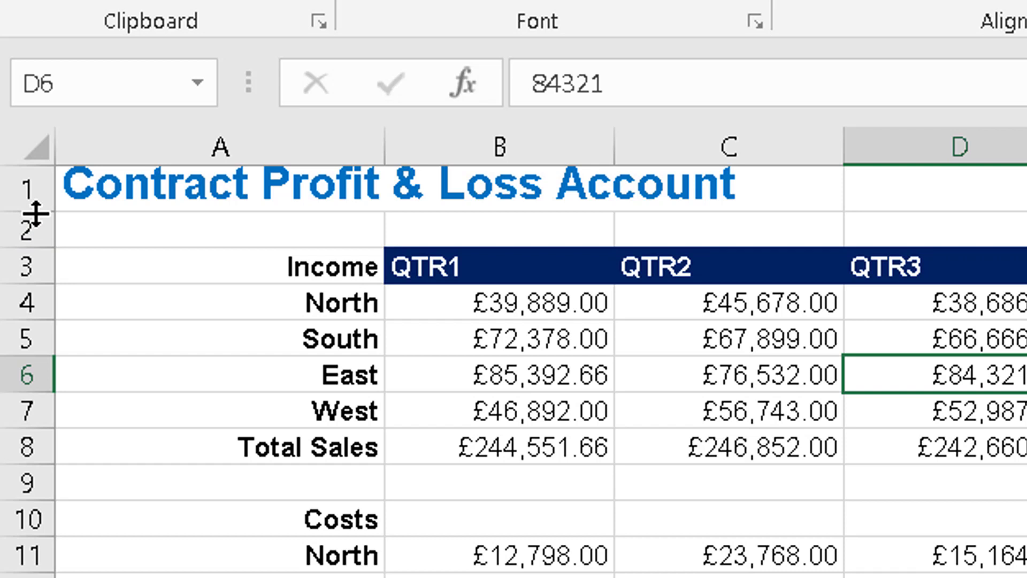
left_click_drag(36, 213, 22, 265)
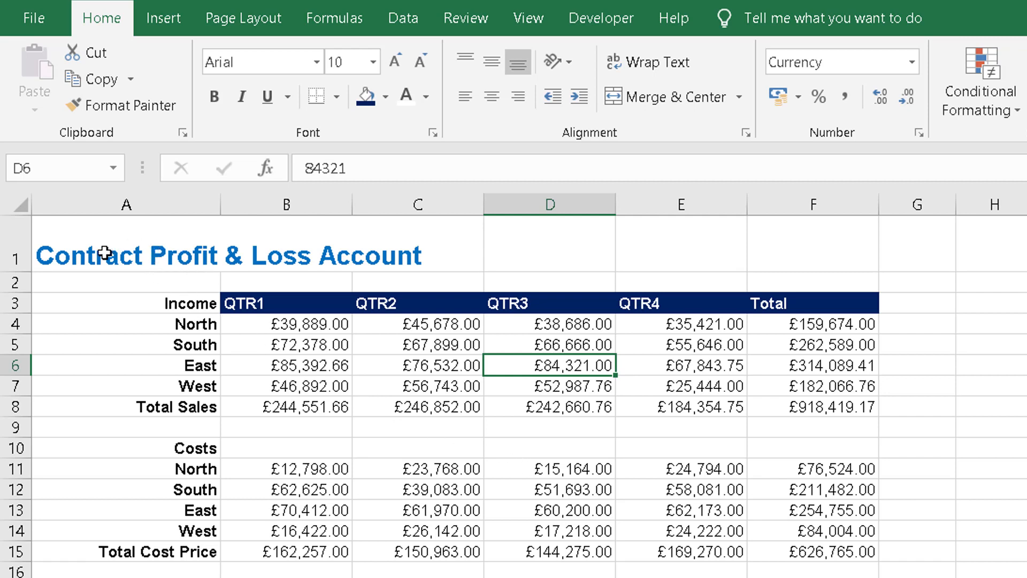
Step: Merge and center the title "Contract Profit & Loss Account" across A1:F1
left_click(143, 252)
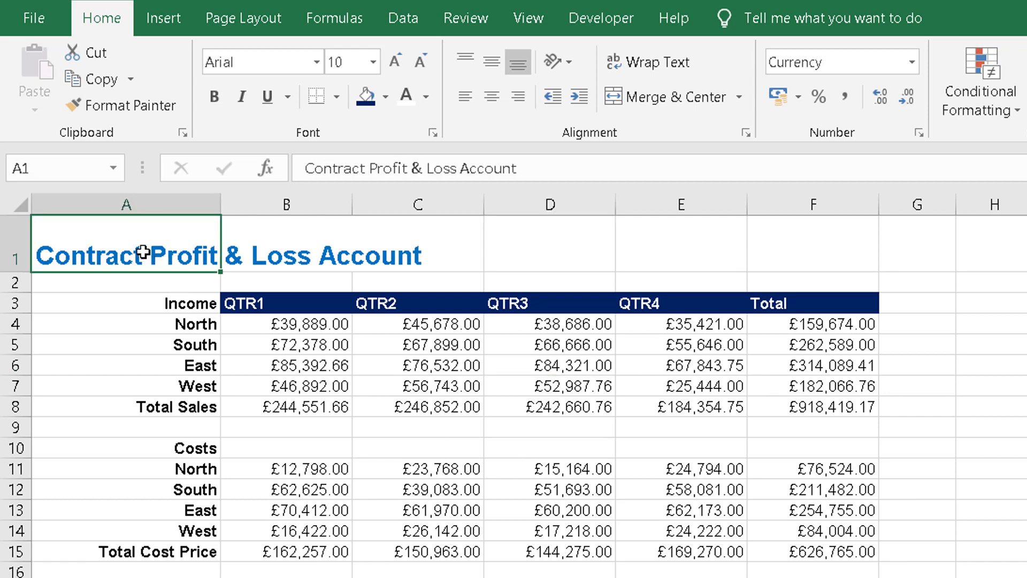
left_click_drag(142, 252, 798, 248)
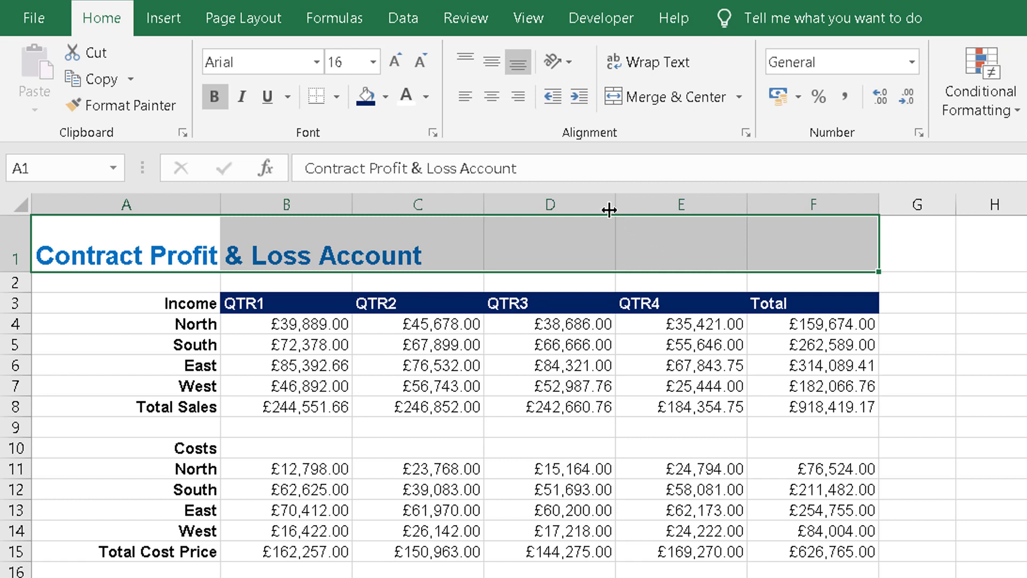
left_click(657, 102)
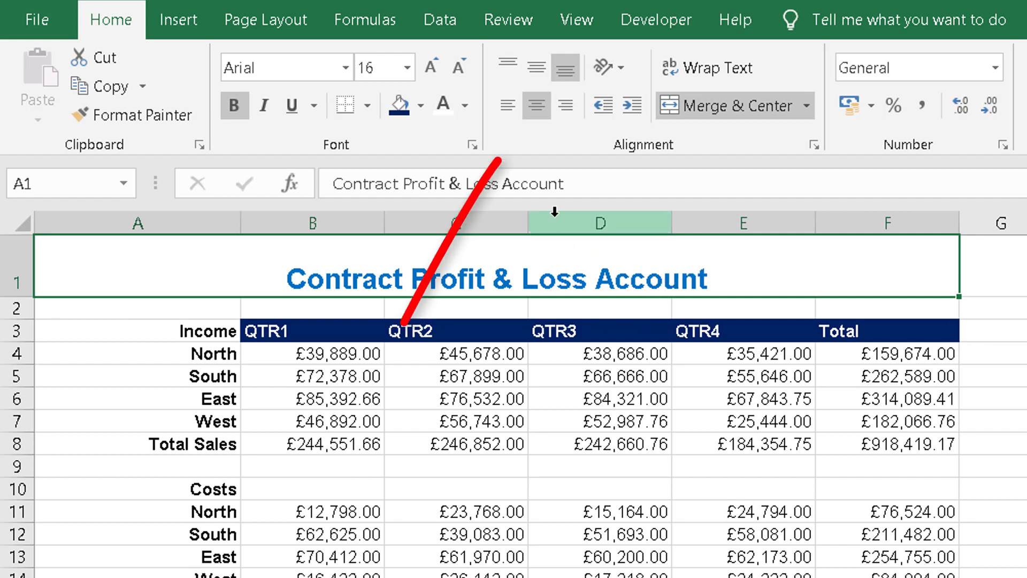
Step: Try left, center and right horizontal alignment on the merged title, then return it to center
left_click(506, 110)
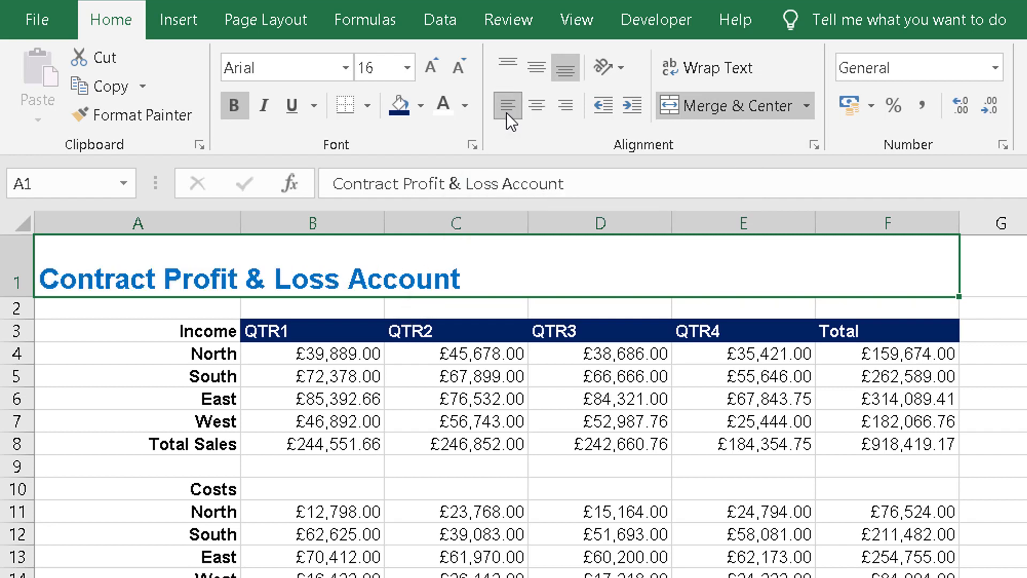
left_click(534, 110)
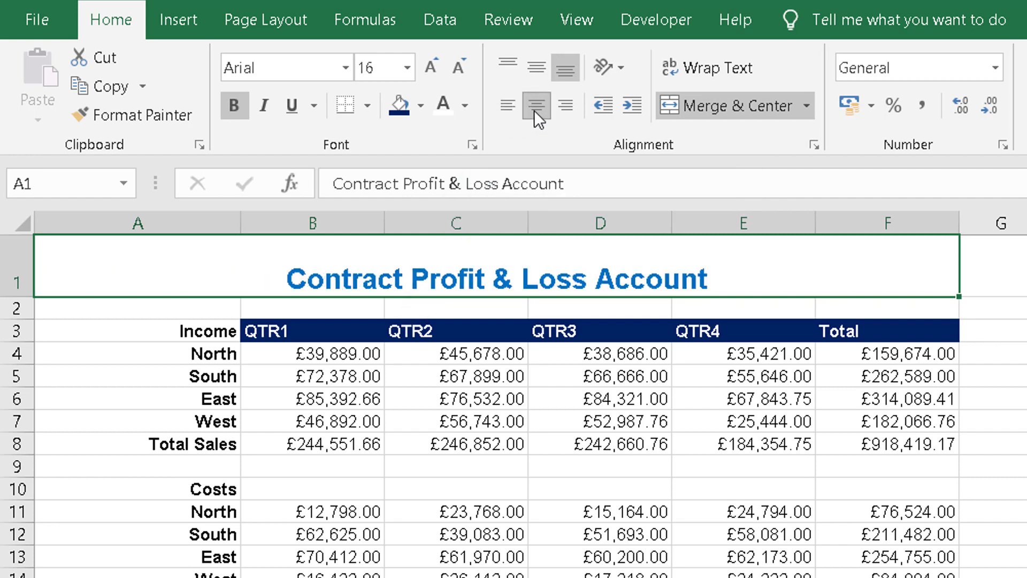
left_click(564, 111)
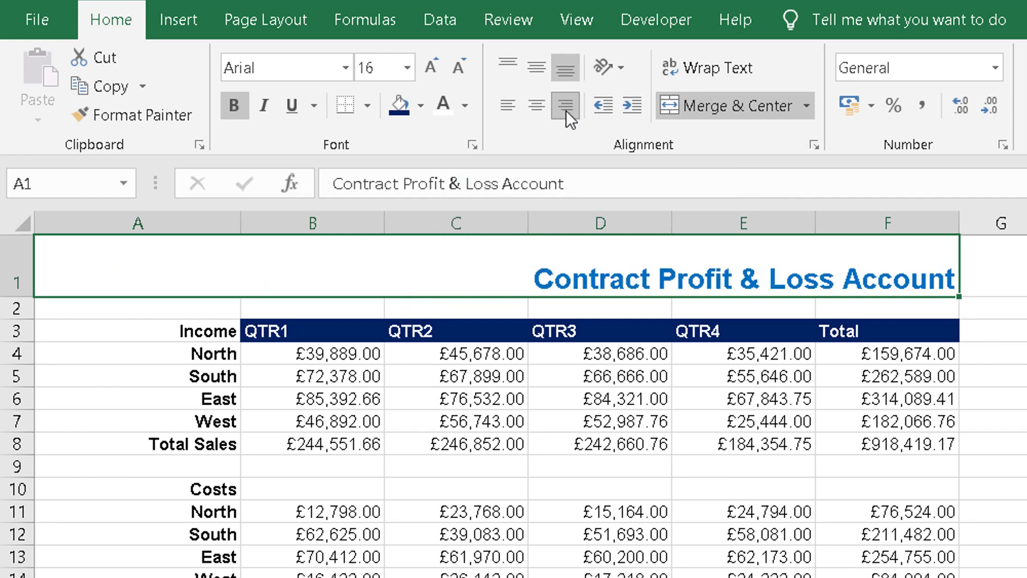
left_click(537, 108)
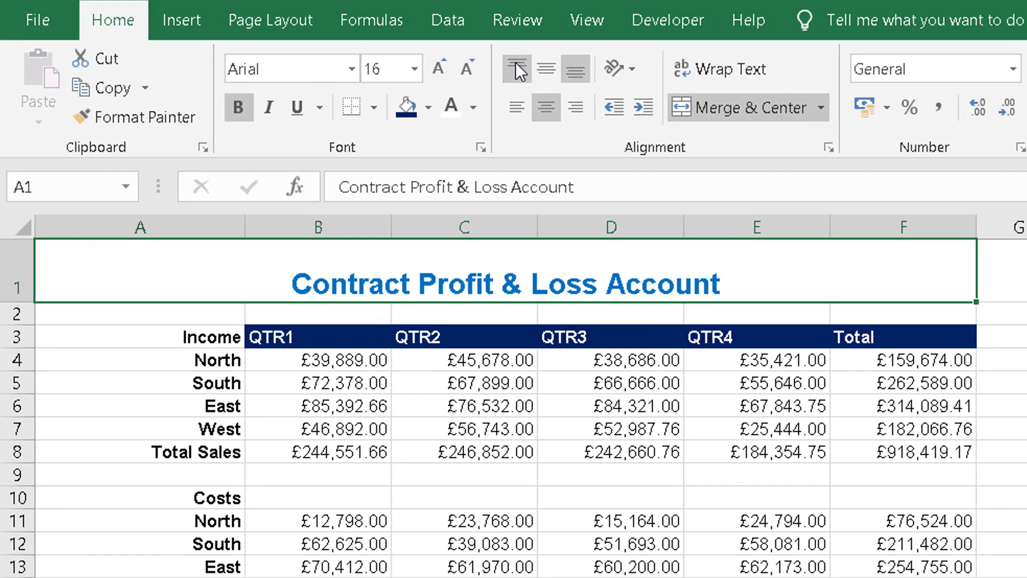
Step: Try top, middle and bottom vertical alignment on the merged title, and settle on Middle Align
left_click(419, 137)
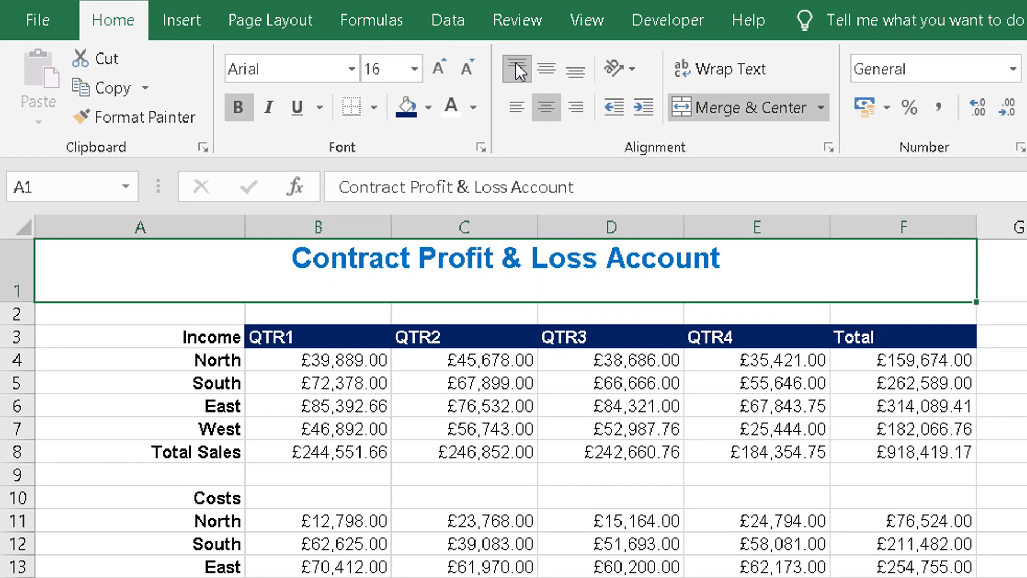
left_click(547, 68)
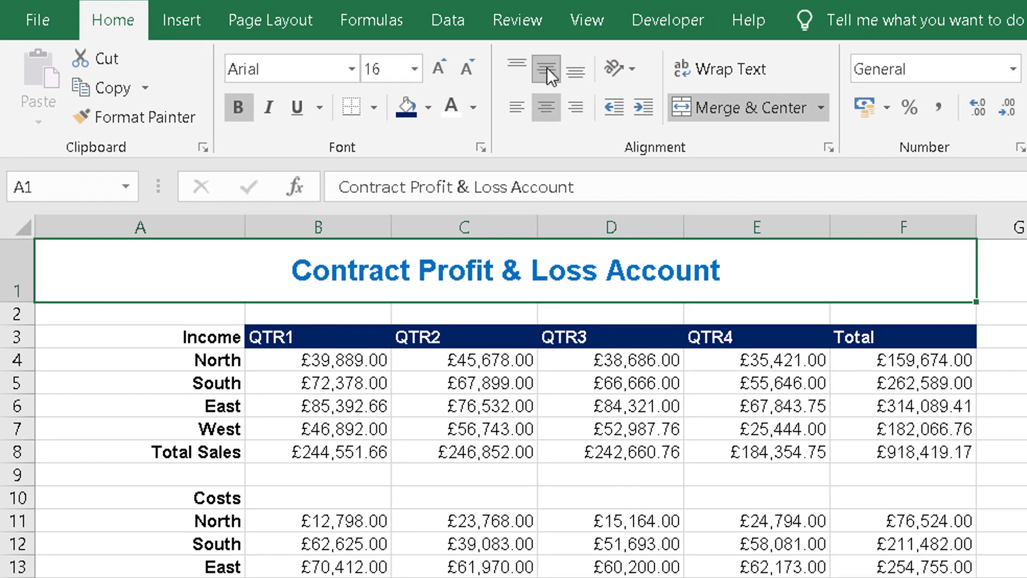
left_click(578, 74)
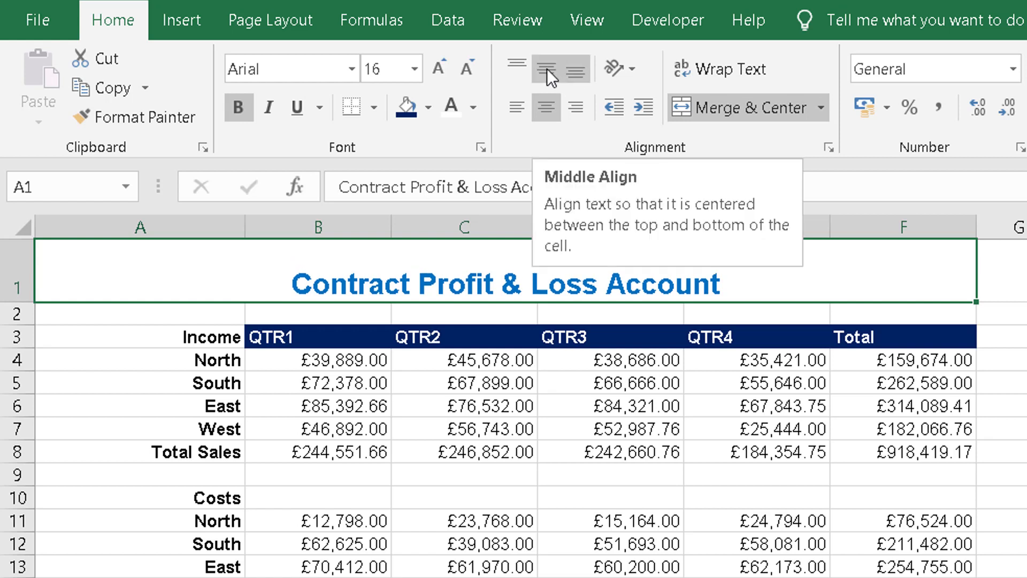
left_click(548, 69)
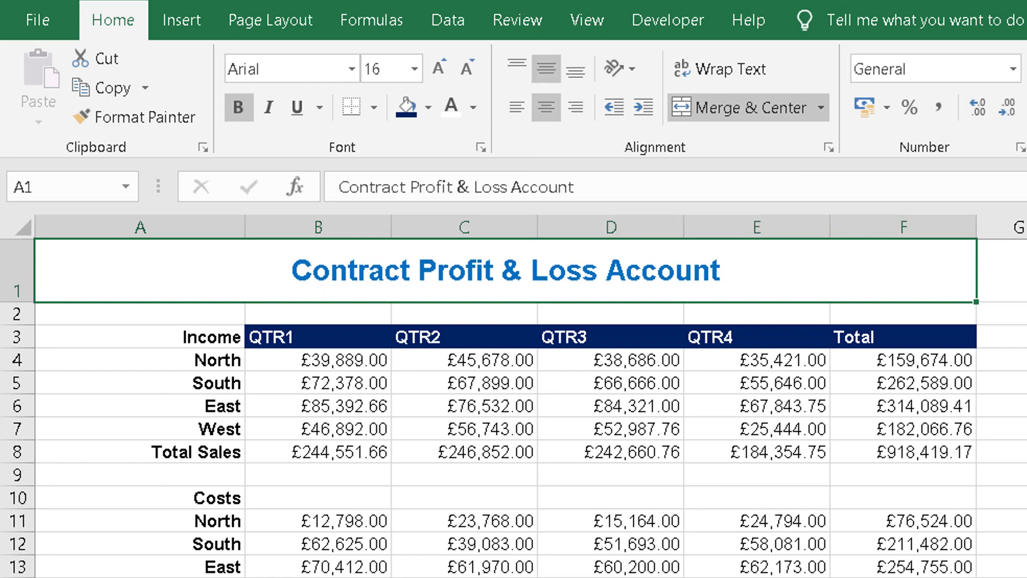